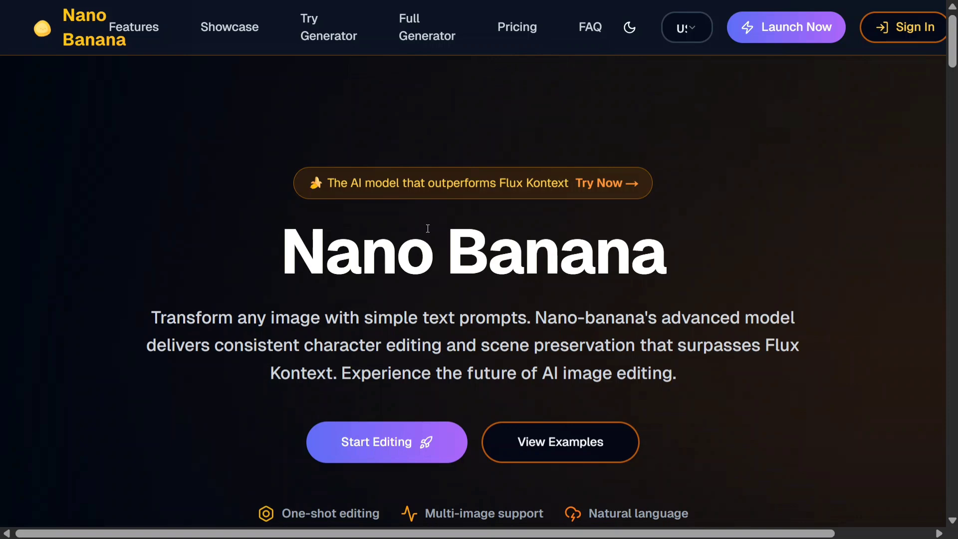
Step: Scroll the landing page and highlight the sentence about surpassing Flux Kontext
scroll(428, 228, down, 8)
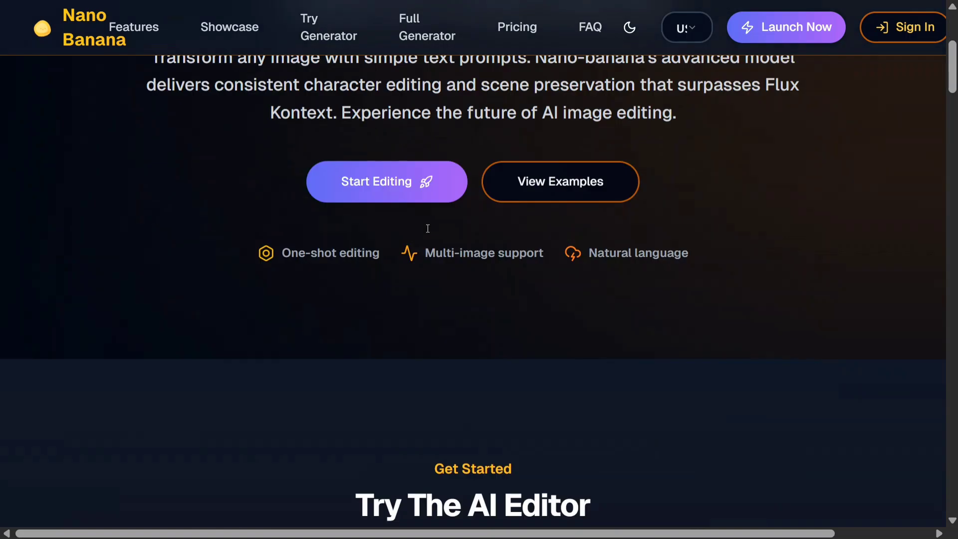
scroll(427, 229, down, 5)
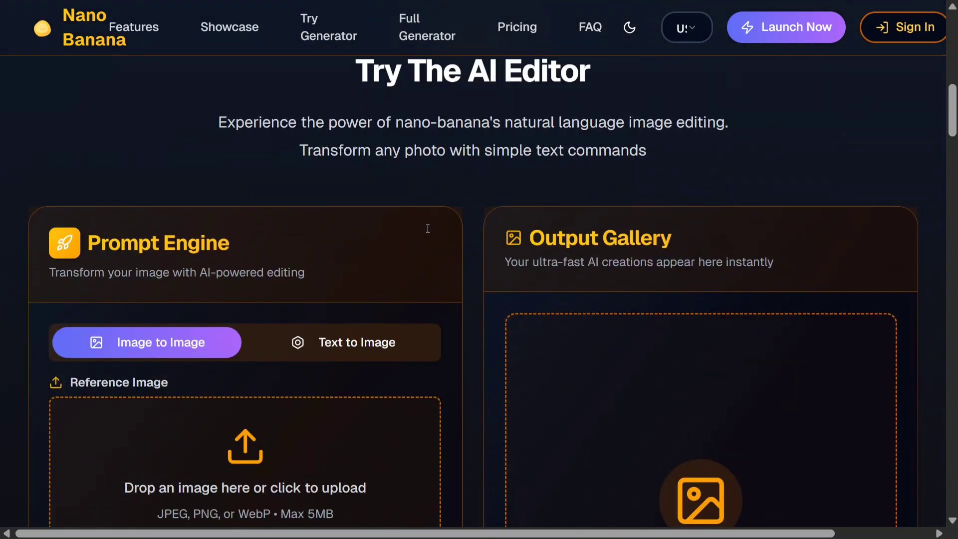
scroll(428, 229, up, 13)
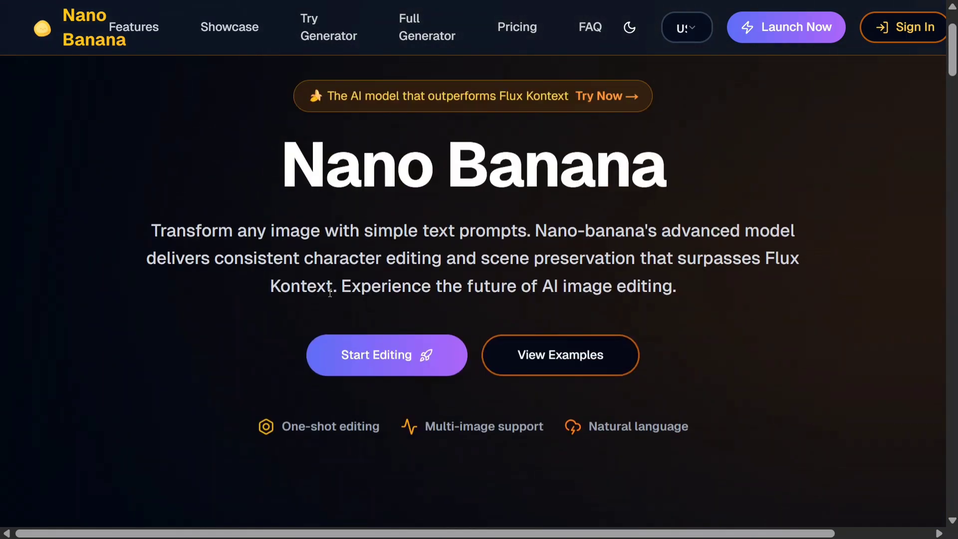
drag(339, 286, 148, 265)
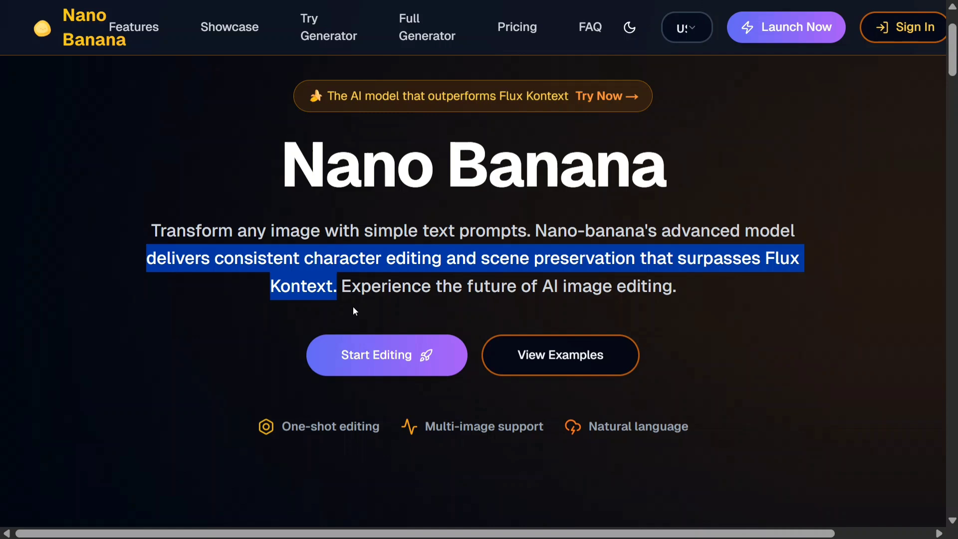
Step: Highlight the most advanced editor claim through LMArena, clear it, and scroll to Try The AI Editor
scroll(352, 306, down, 15)
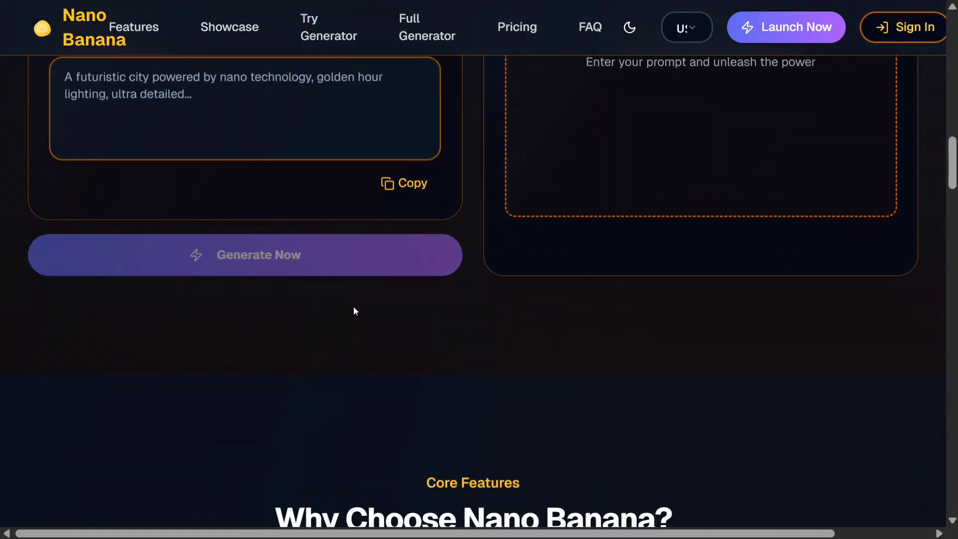
scroll(353, 308, down, 7)
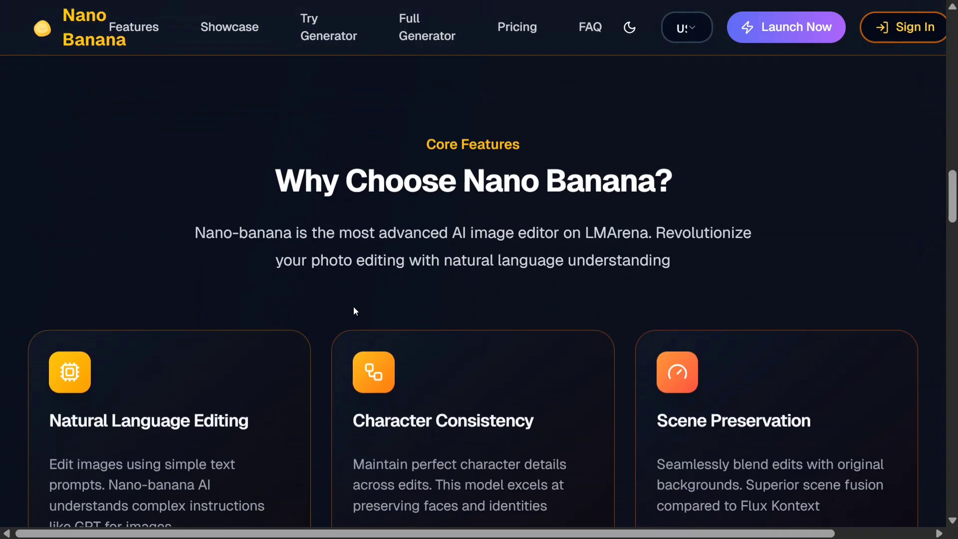
drag(189, 235, 436, 248)
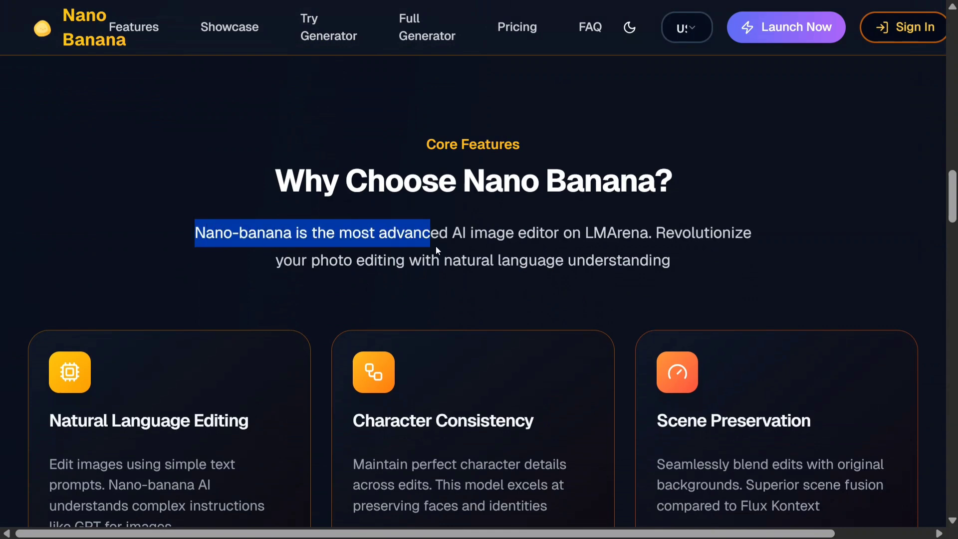
drag(512, 241, 652, 241)
click(553, 285)
scroll(553, 285, up, 20)
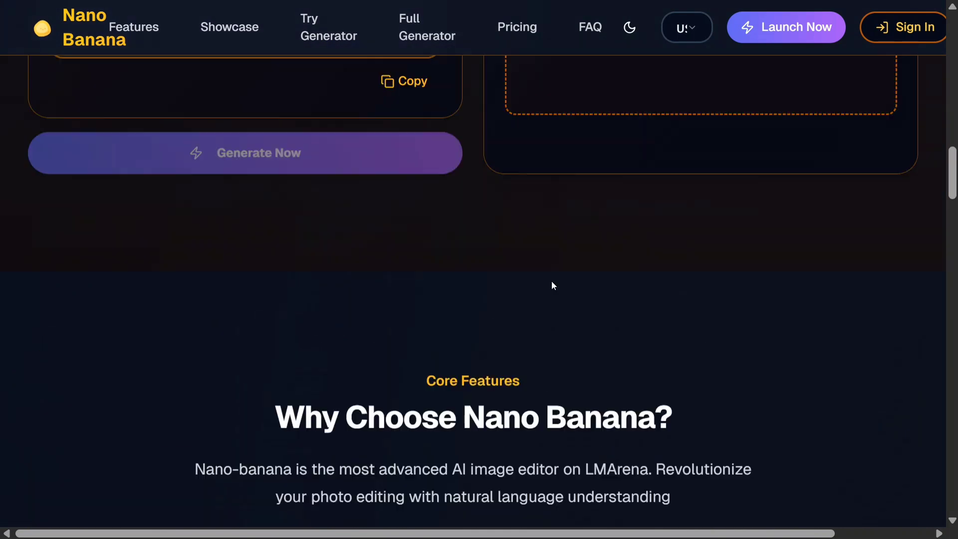
scroll(551, 281, down, 10)
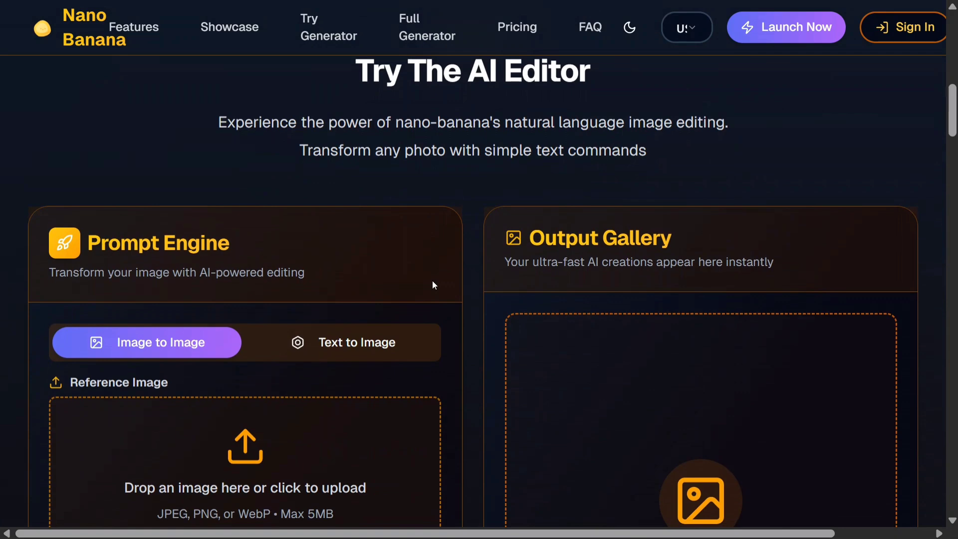
Step: Switch to Text to Image and dictate 'Dinosaurs playing with kids on top of Earth with fire ball.'
scroll(435, 285, down, 2)
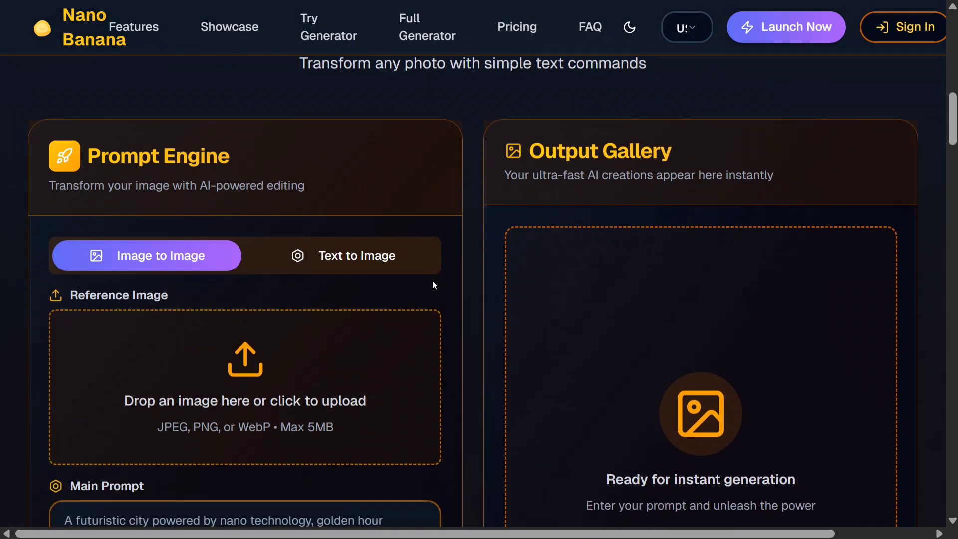
click(381, 254)
scroll(380, 255, down, 4)
click(276, 179)
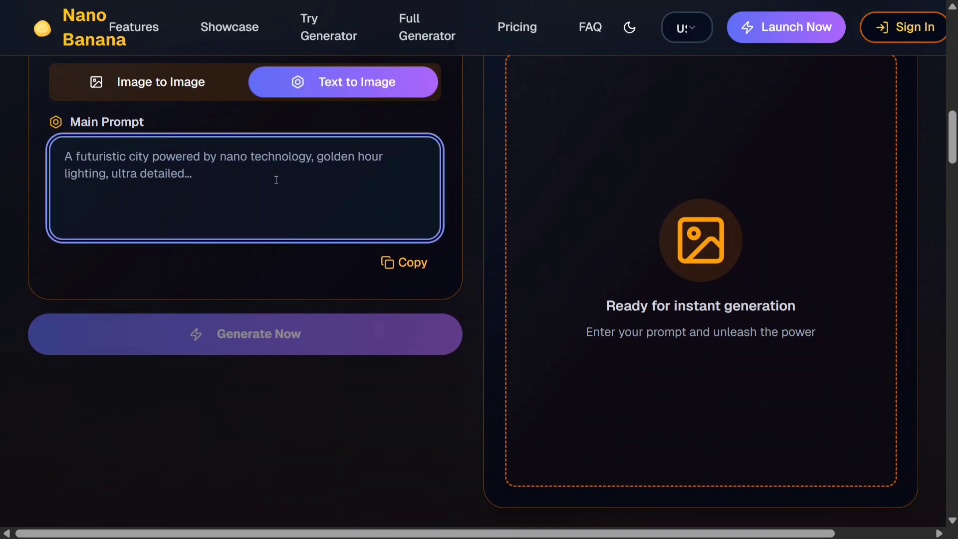
key(ctrl+super)
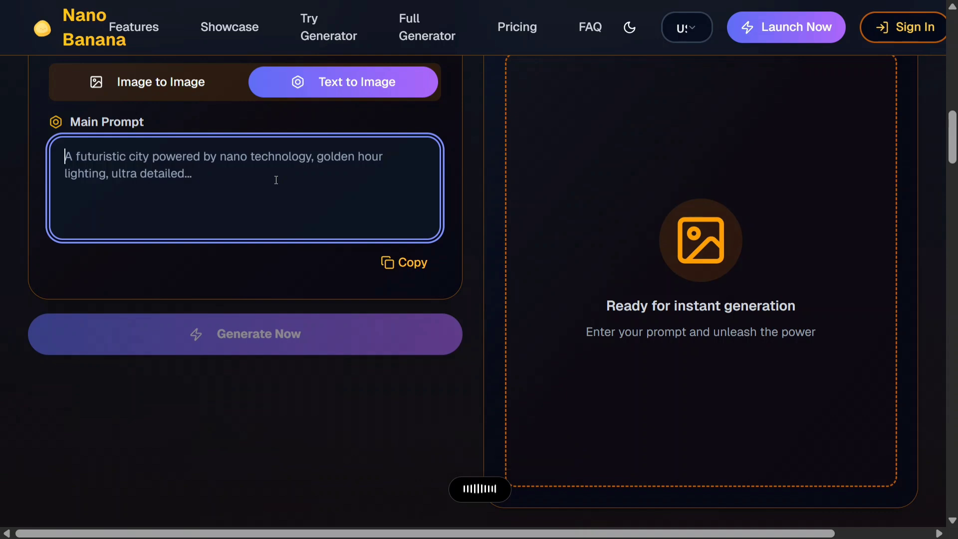
text(Dinosaurs playing with kids on top of Earth with fire ball.)
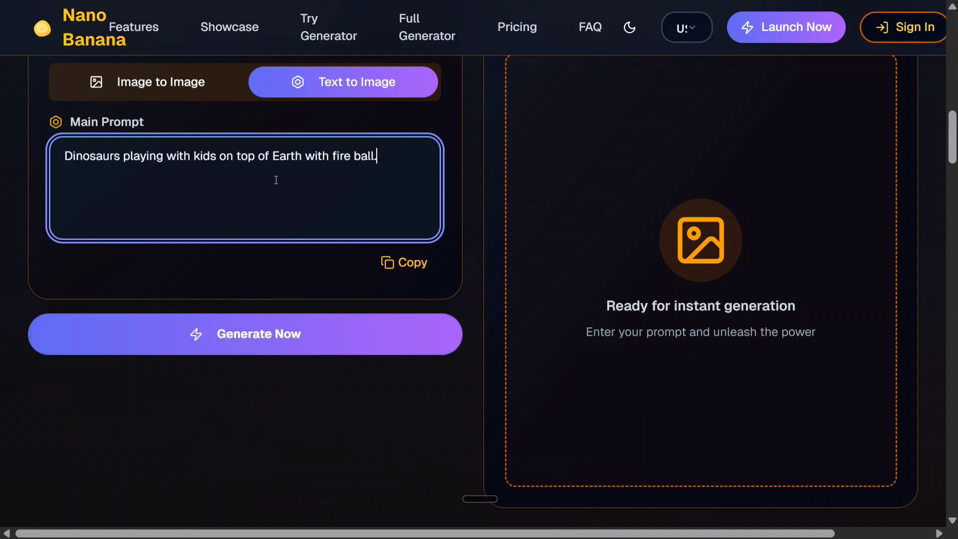
Step: Generate the dinosaur image and scroll to view it in the Output Gallery
click(231, 335)
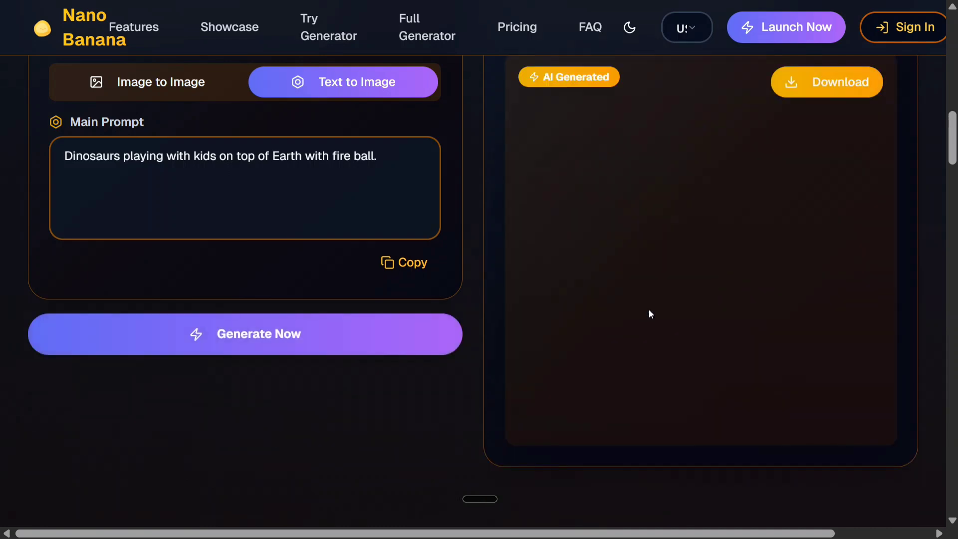
scroll(650, 314, up, 3)
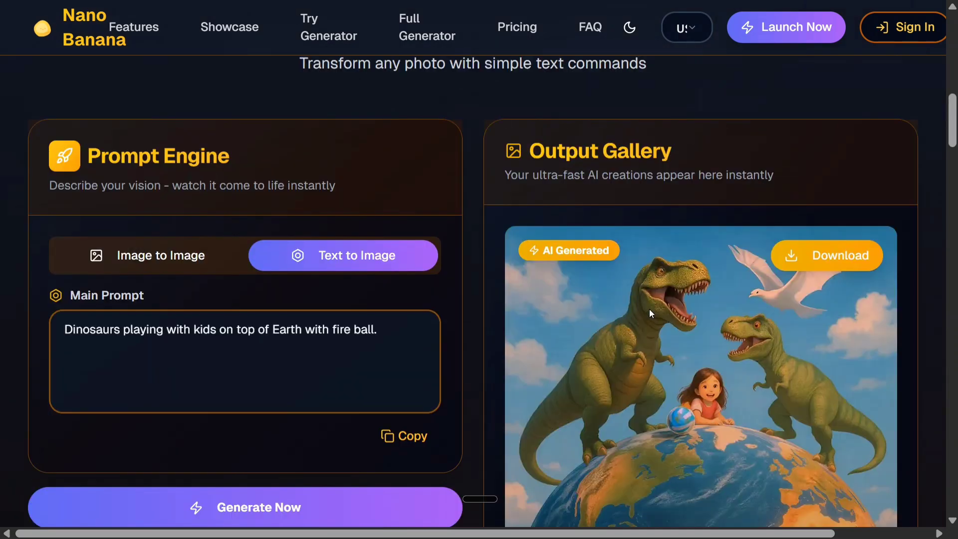
scroll(650, 313, down, 5)
scroll(651, 314, up, 2)
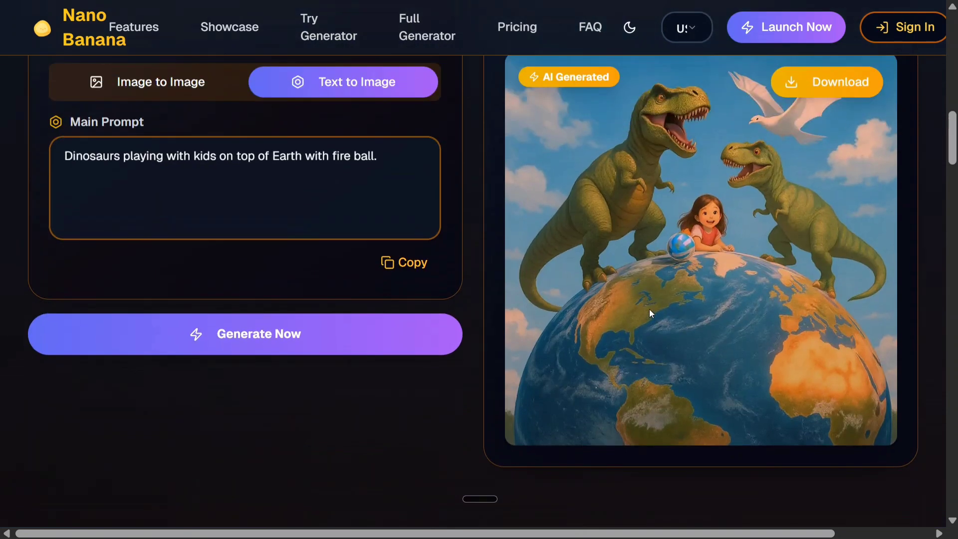
scroll(648, 309, up, 2)
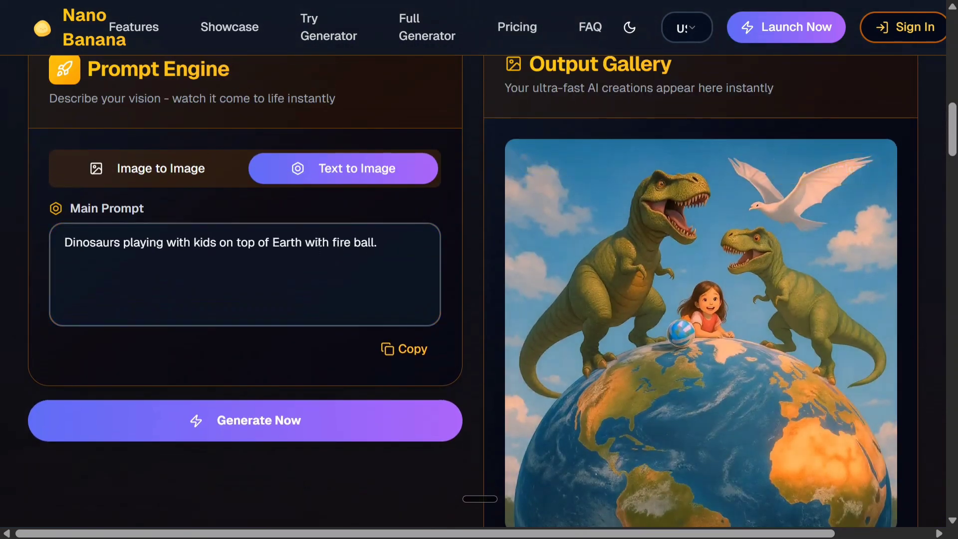
Step: Switch back to Image to Image and upload the AI laptop image from the Desktop
click(193, 169)
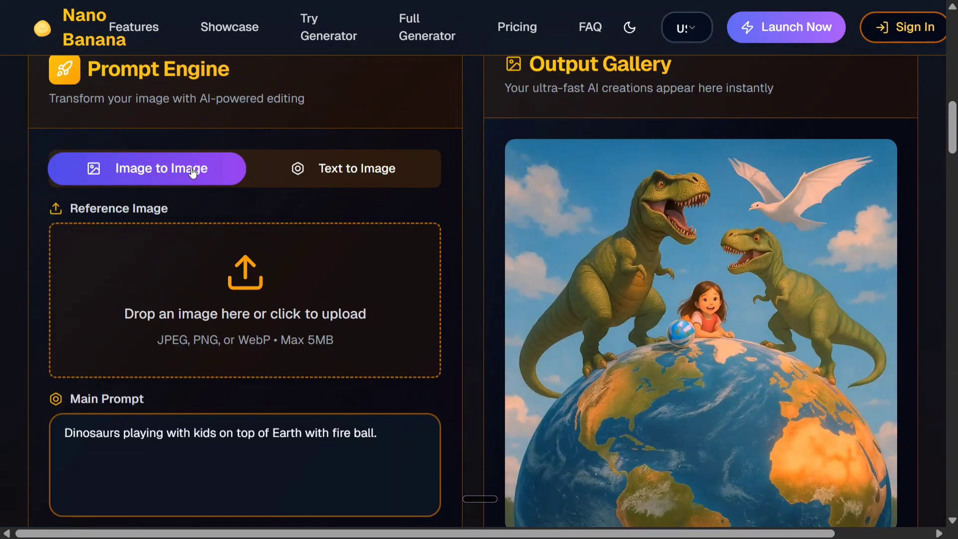
click(267, 288)
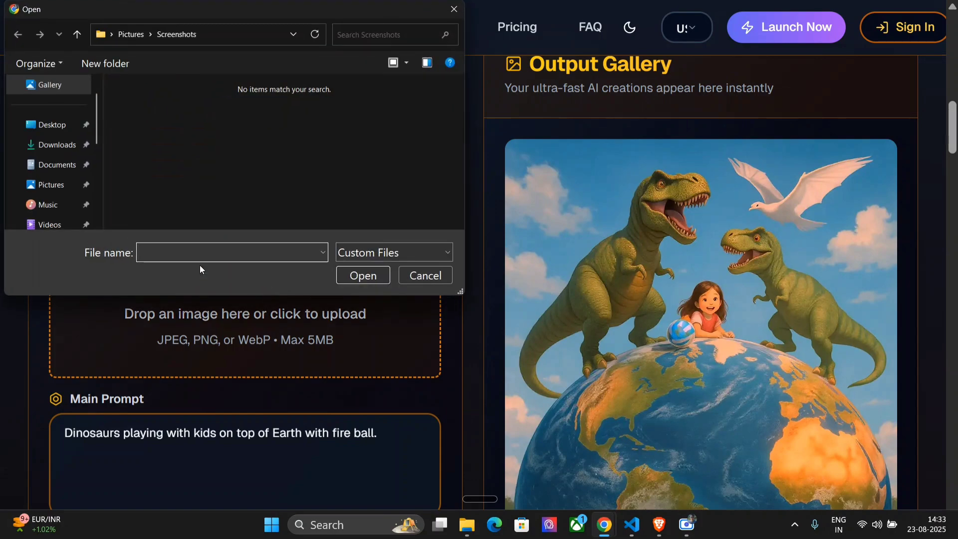
click(52, 125)
click(337, 174)
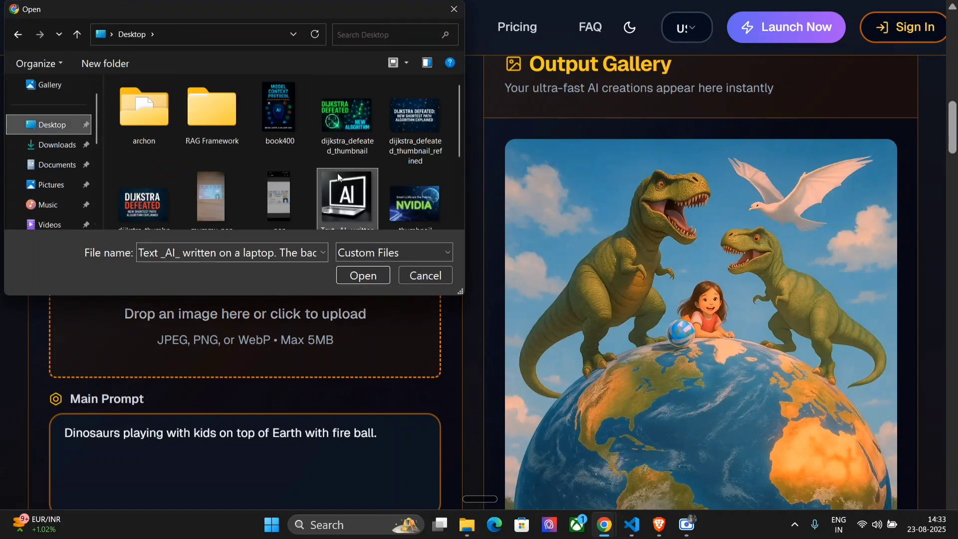
double_click(338, 174)
scroll(241, 388, down, 4)
Step: Replace the dinosaurs prompt with the pasted light-background multiple-laptops prompt
click(197, 339)
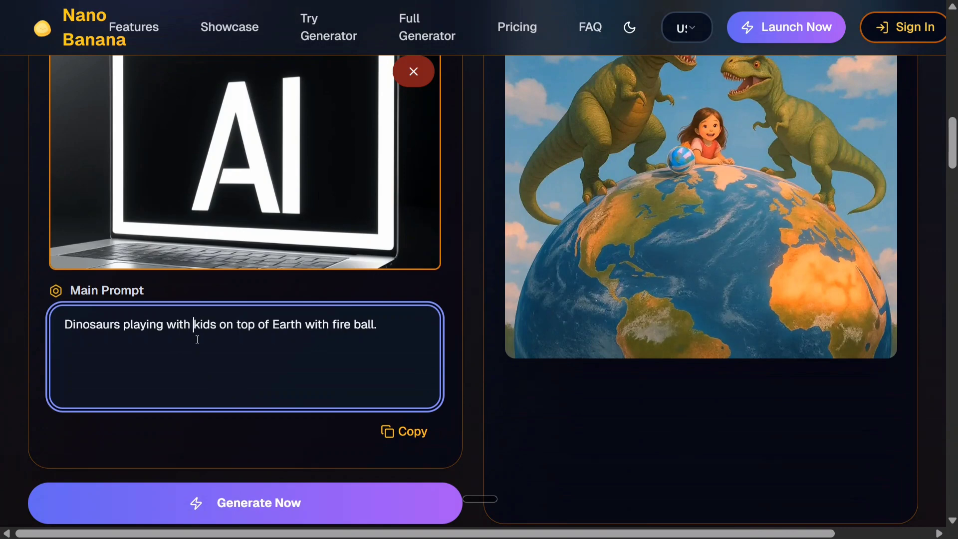
key(ctrl+a)
key(BackSpace)
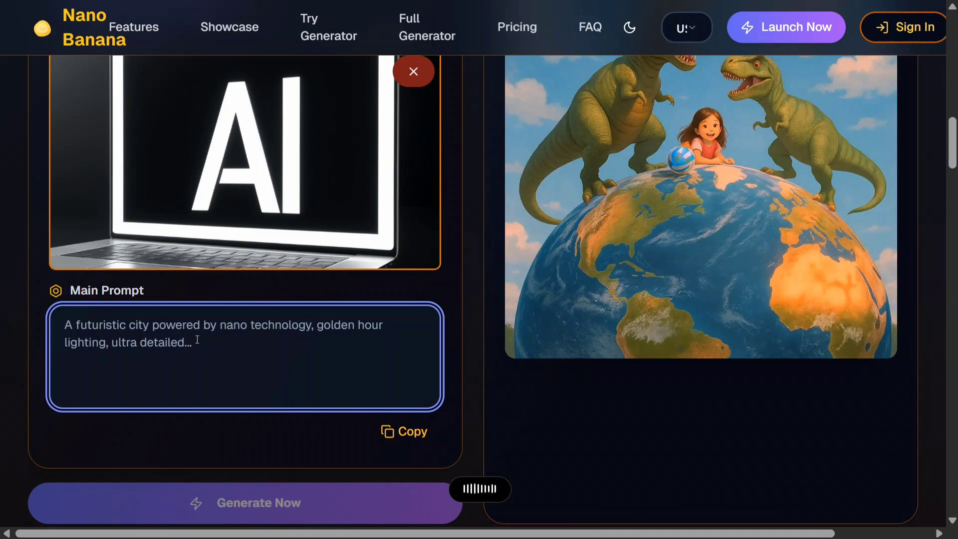
text(Turn this image into a light color background with multiple similar laptops.)
scroll(215, 390, down, 2)
Step: Generate the edit and view the light-background multi-laptop result in the Output Gallery
click(246, 402)
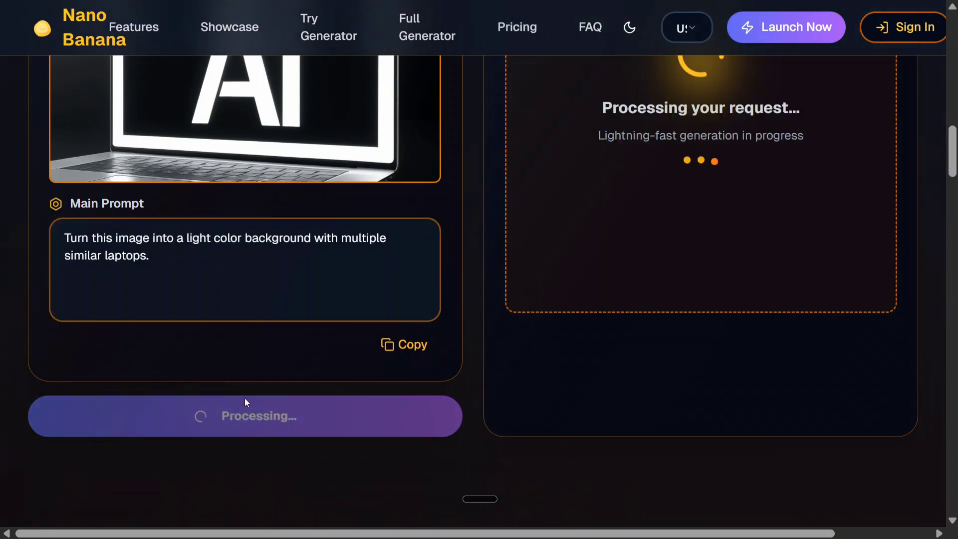
scroll(283, 369, up, 3)
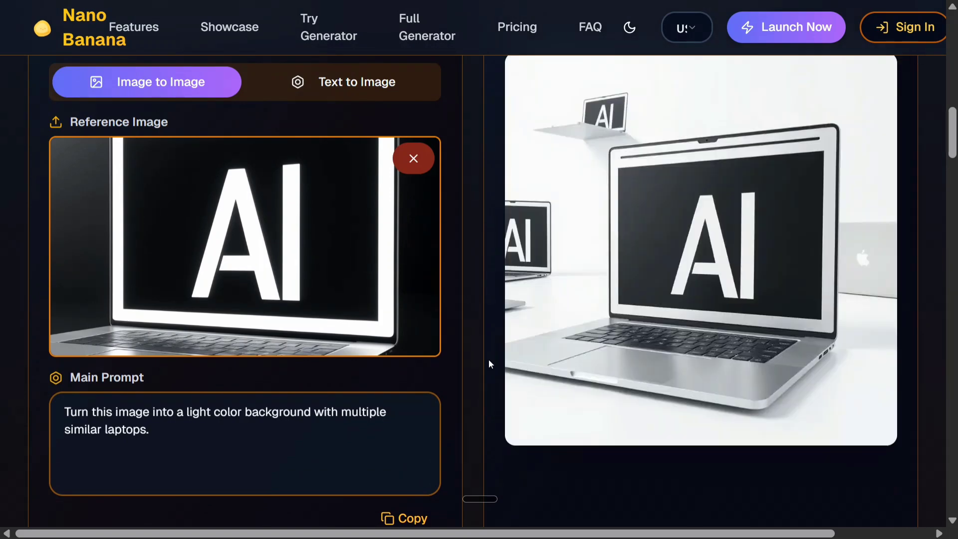
scroll(489, 359, up, 2)
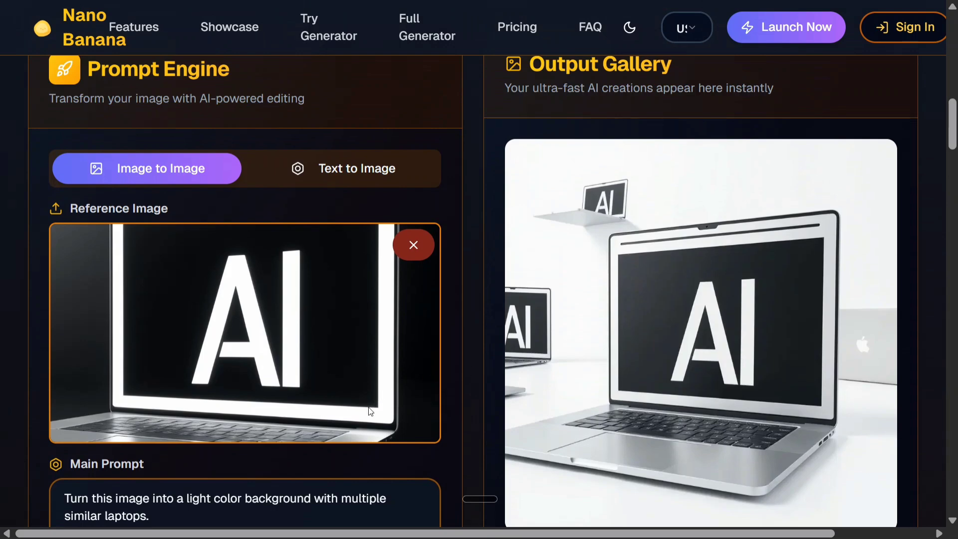
mouse_move(625, 346)
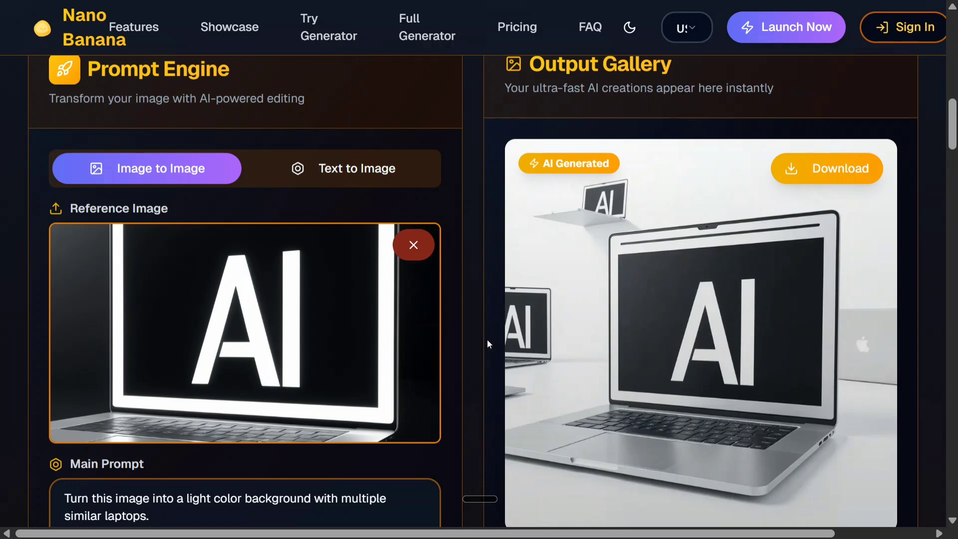
scroll(479, 344, down, 15)
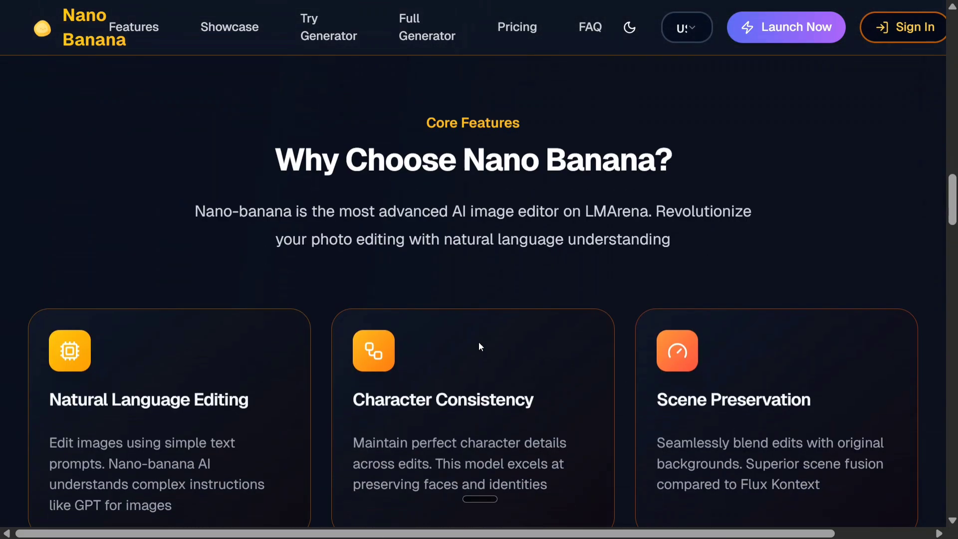
Step: Scroll past Core Features and the Showcase examples down to the User Reviews section
scroll(479, 345, down, 2)
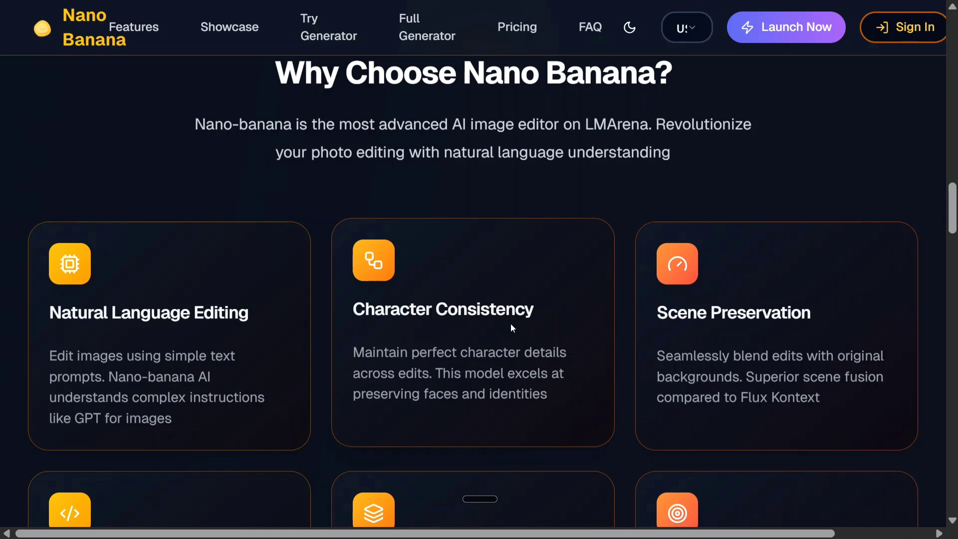
scroll(511, 325, down, 5)
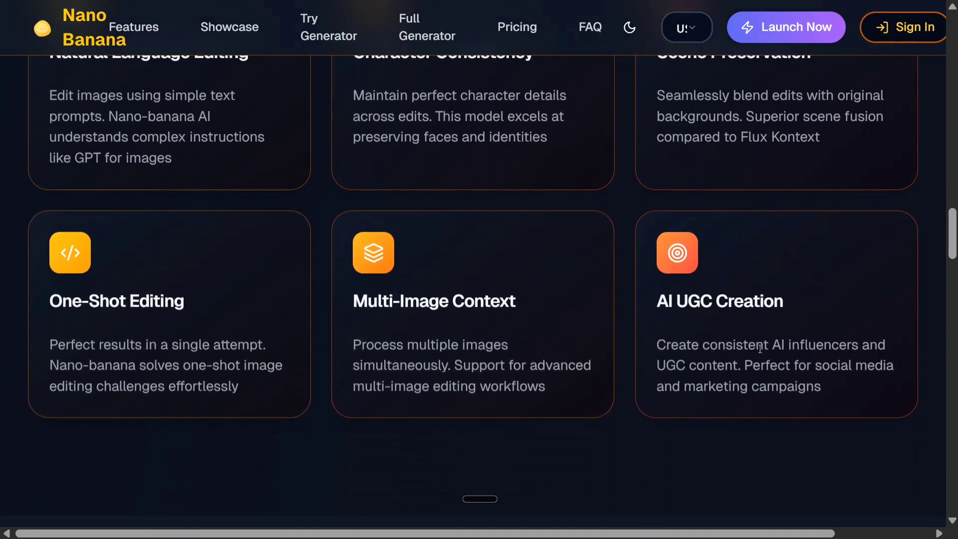
scroll(517, 362, down, 10)
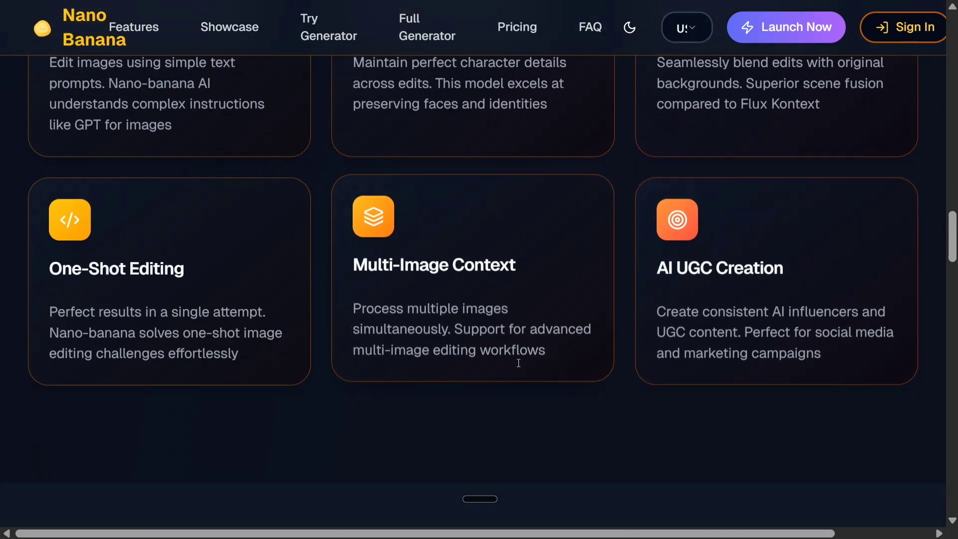
scroll(341, 364, down, 2)
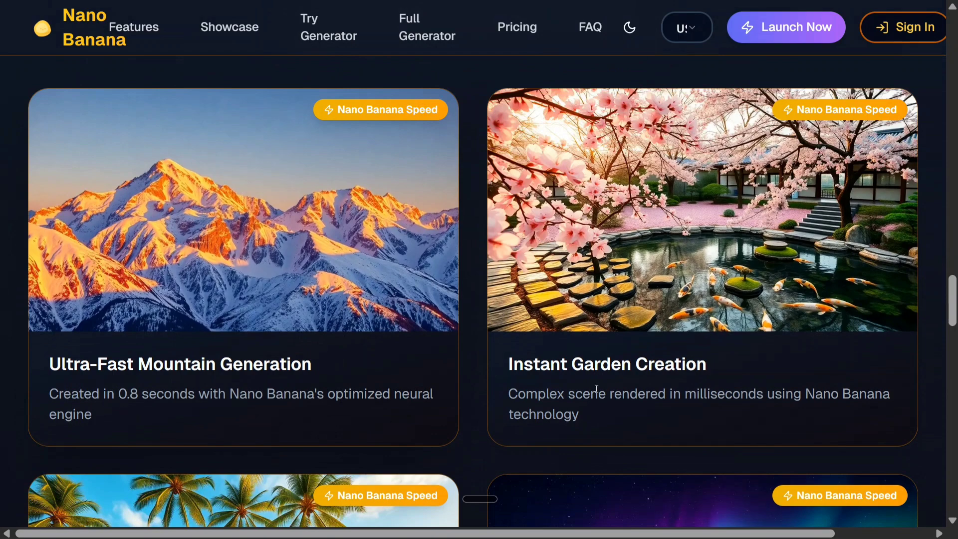
scroll(596, 389, down, 8)
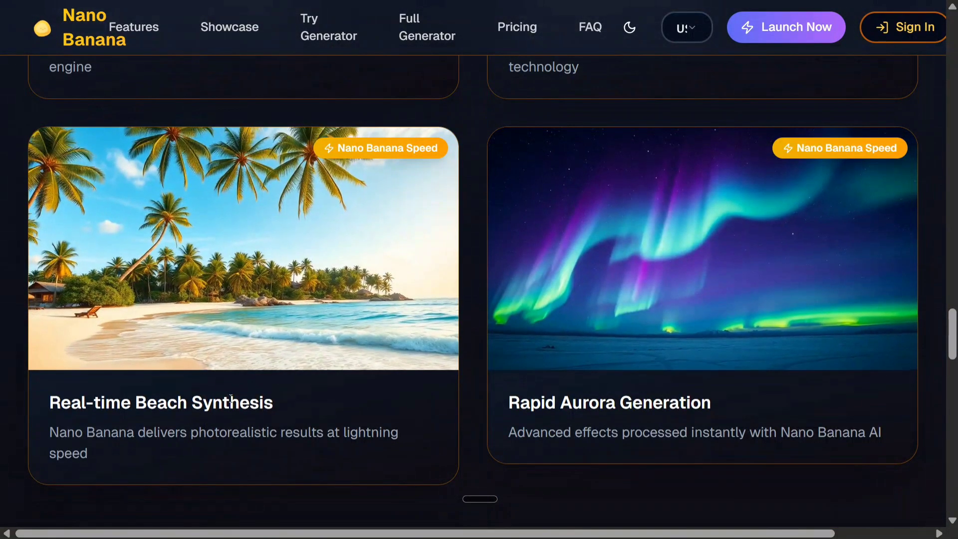
scroll(231, 397, down, 6)
scroll(230, 399, down, 8)
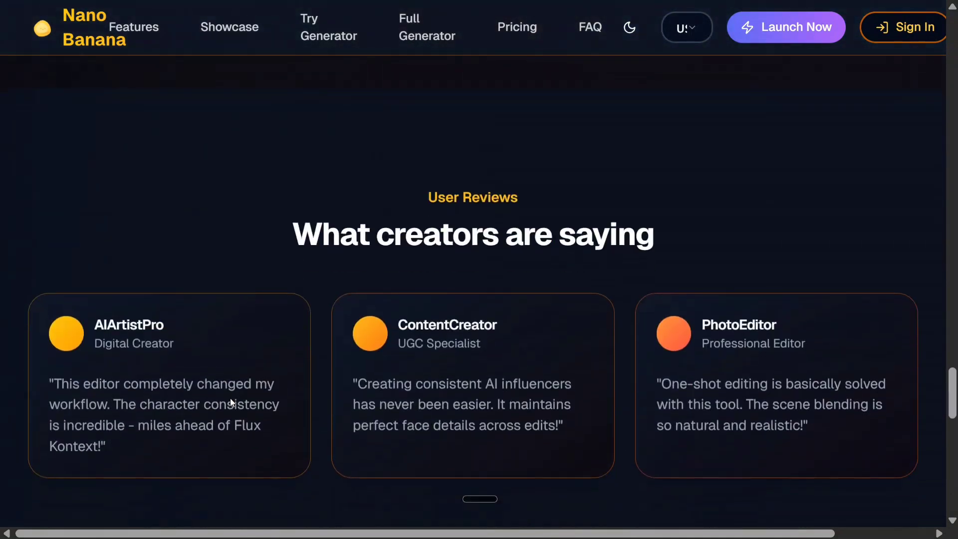
scroll(231, 402, down, 2)
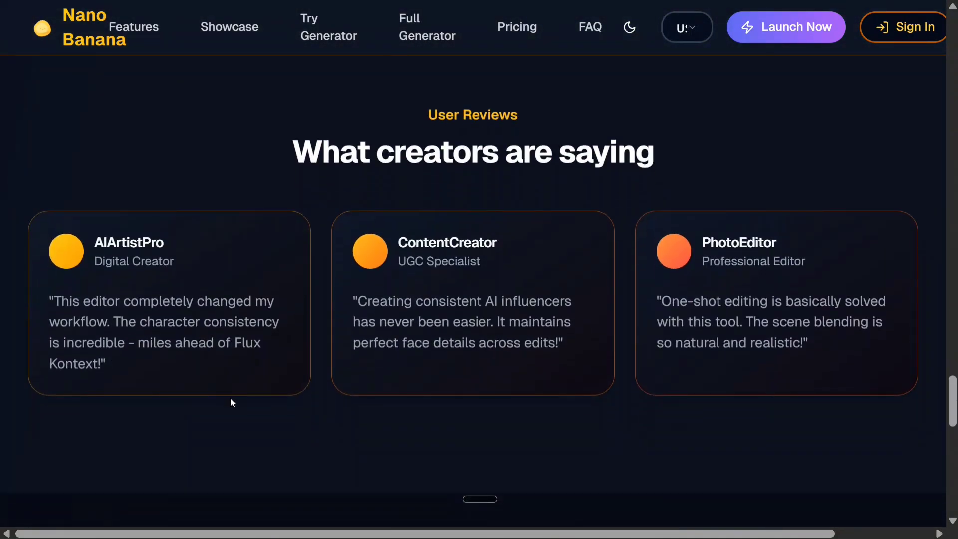
Step: Scroll to the FAQ and collapse the 'What is Nano Banana?' item
scroll(230, 399, down, 8)
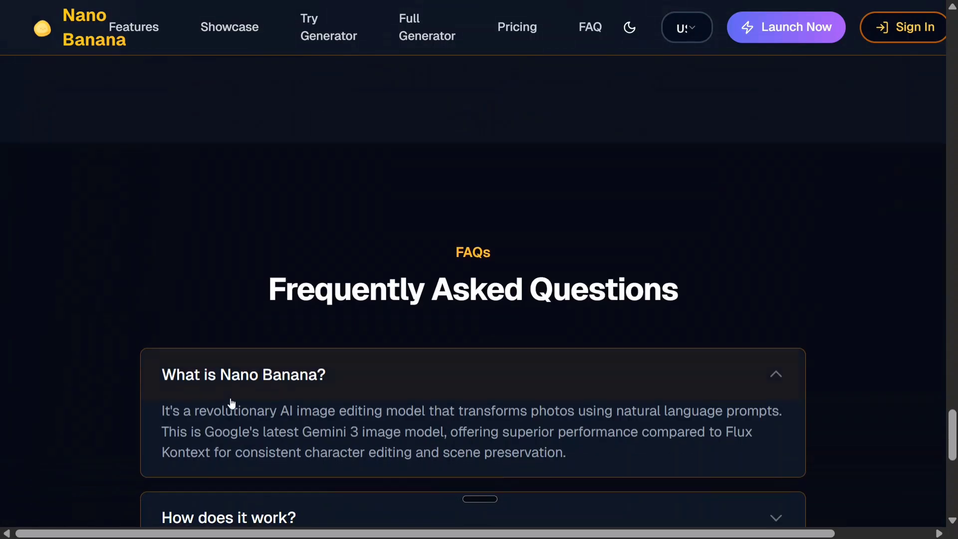
scroll(232, 403, down, 5)
scroll(230, 402, down, 5)
scroll(230, 398, up, 7)
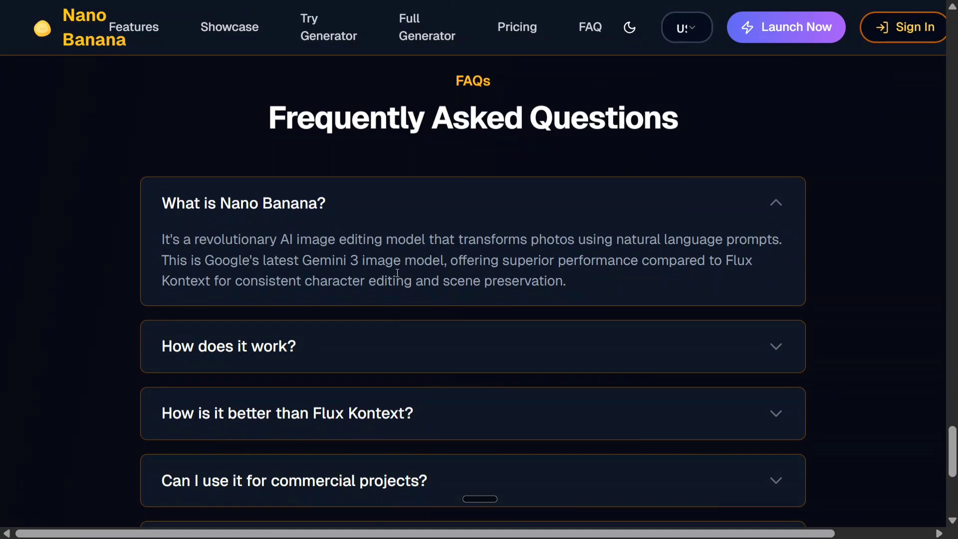
click(784, 211)
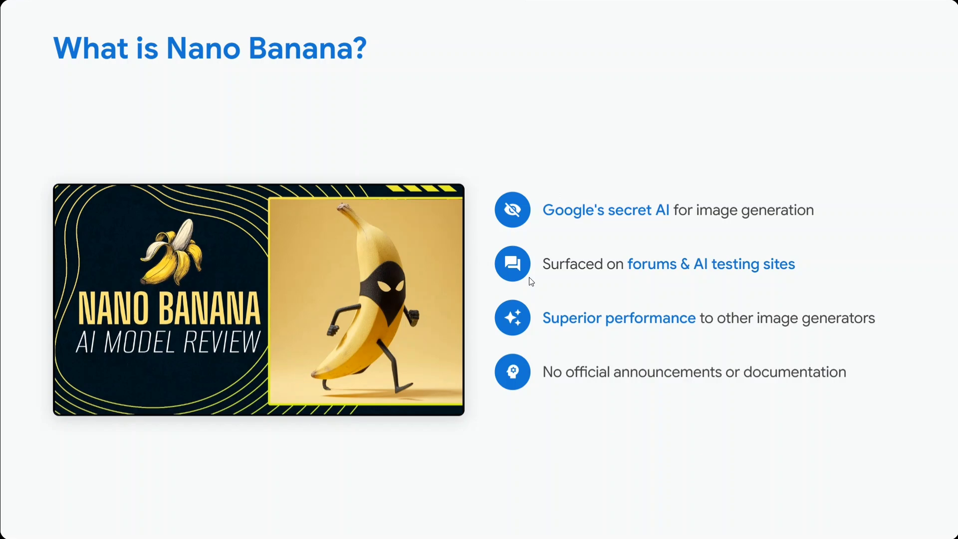
Step: Advance three slides, past First Sightings and Edits Through Language, to Identity Preservation
key(Right)
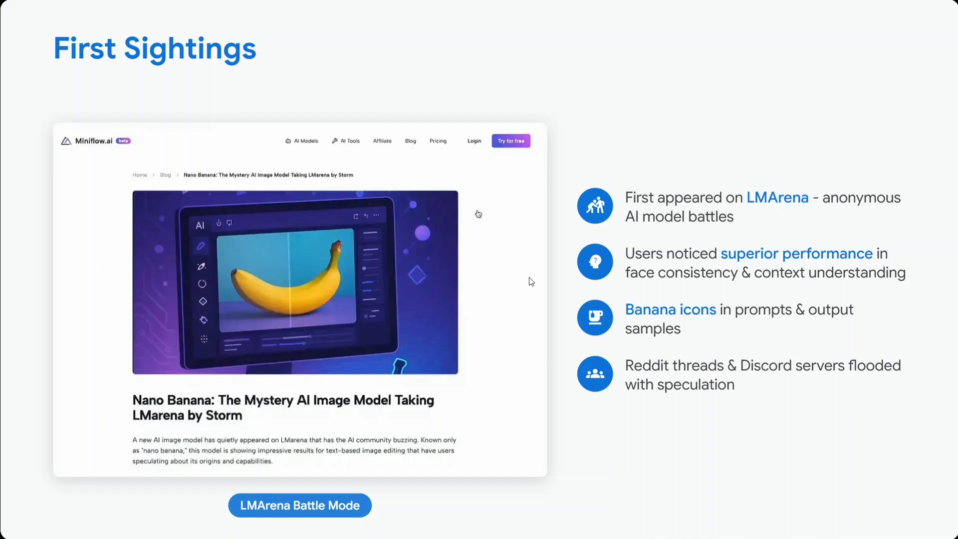
key(Right)
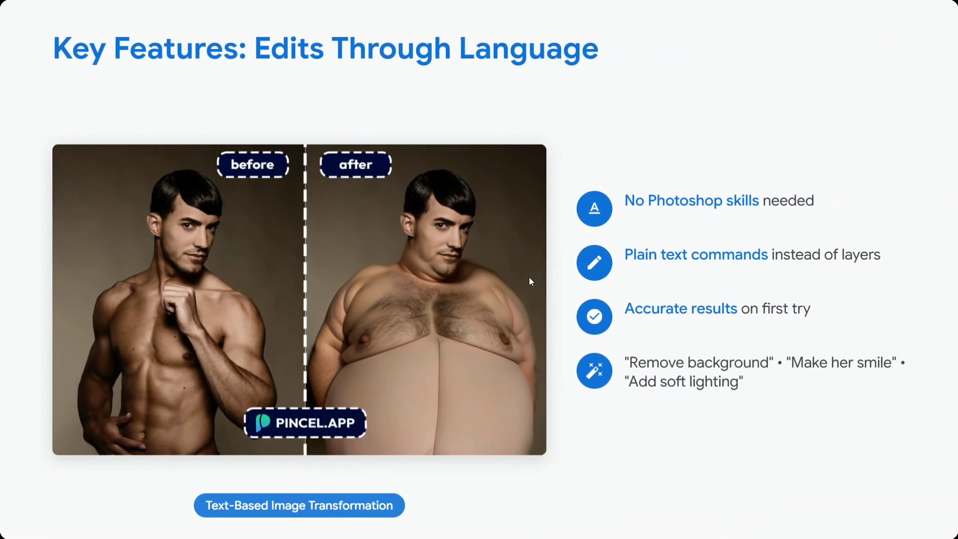
key(Right)
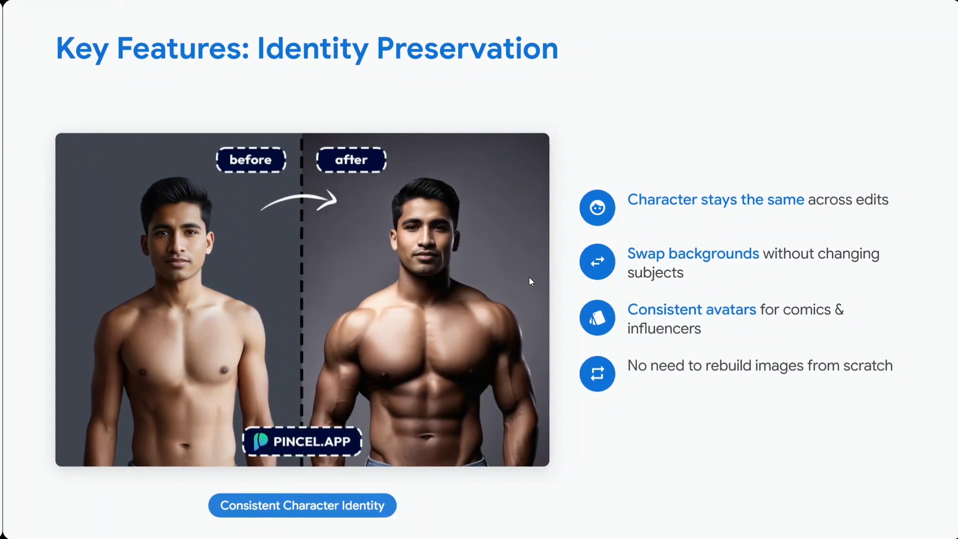